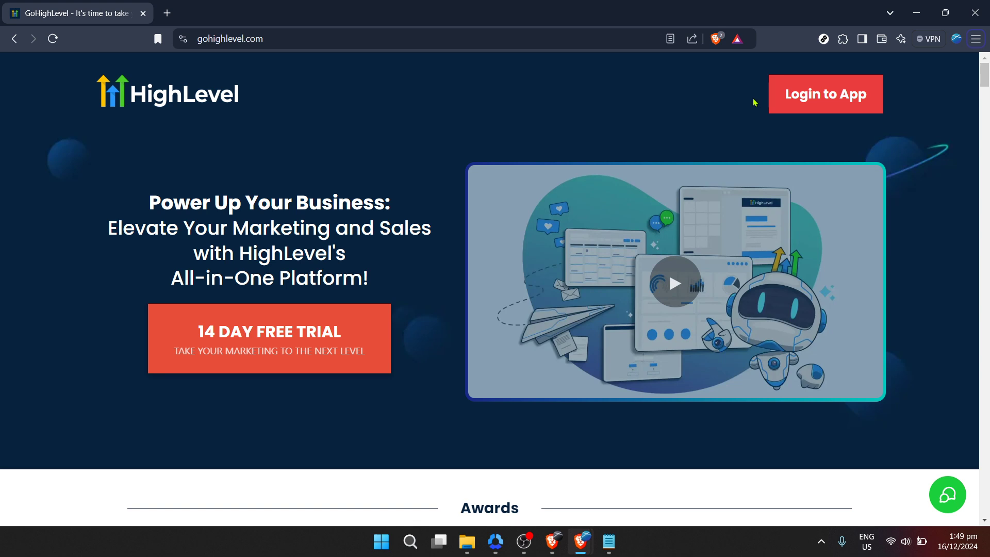
Sign in to the HighLevel app with the saved account e-mail and password, and request a security code by e-mail.
left_click(799, 100)
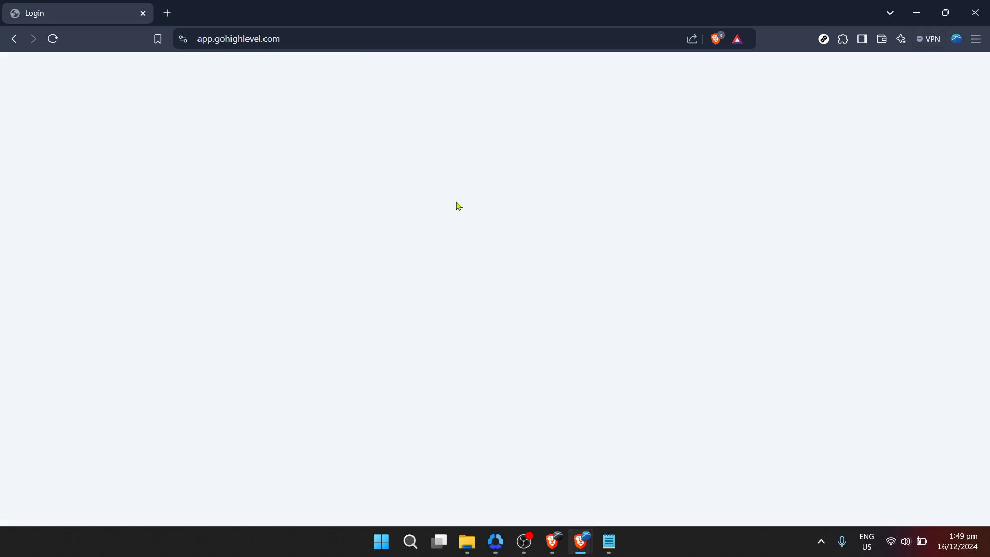
left_click(430, 246)
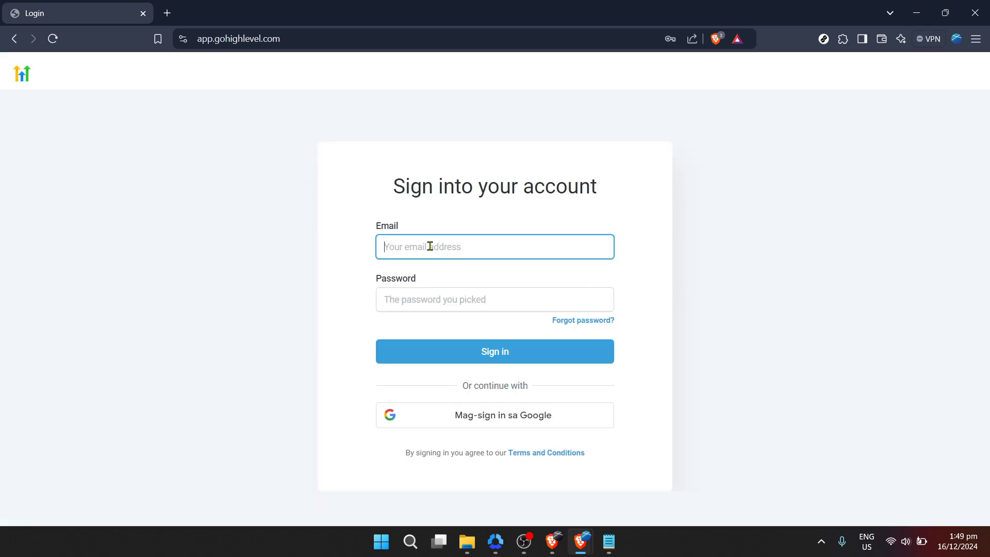
left_click(466, 273)
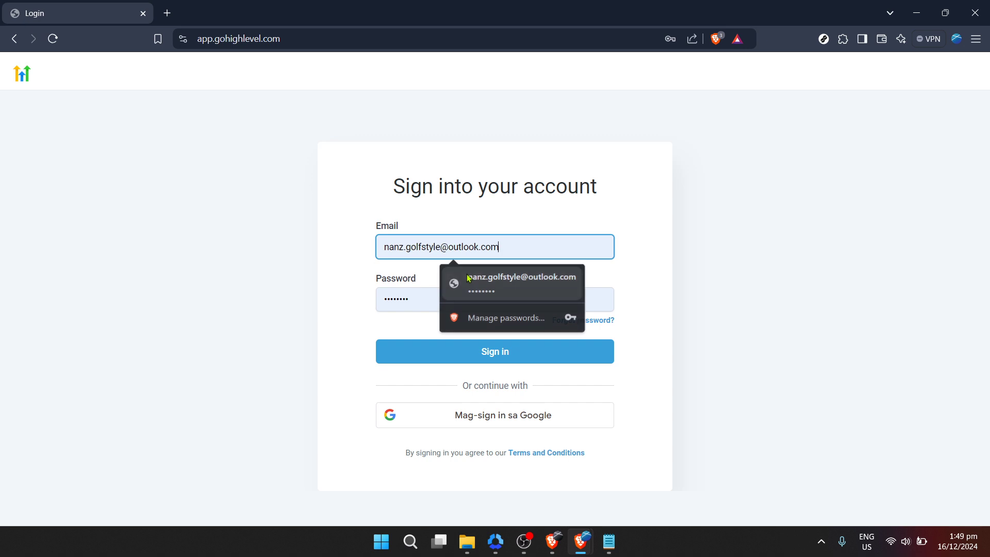
left_click(434, 342)
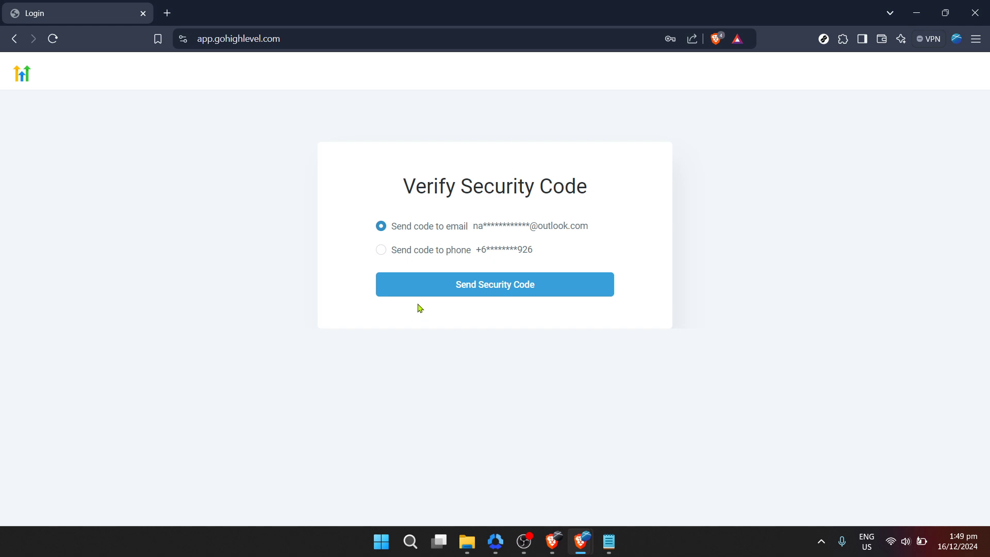
left_click(465, 289)
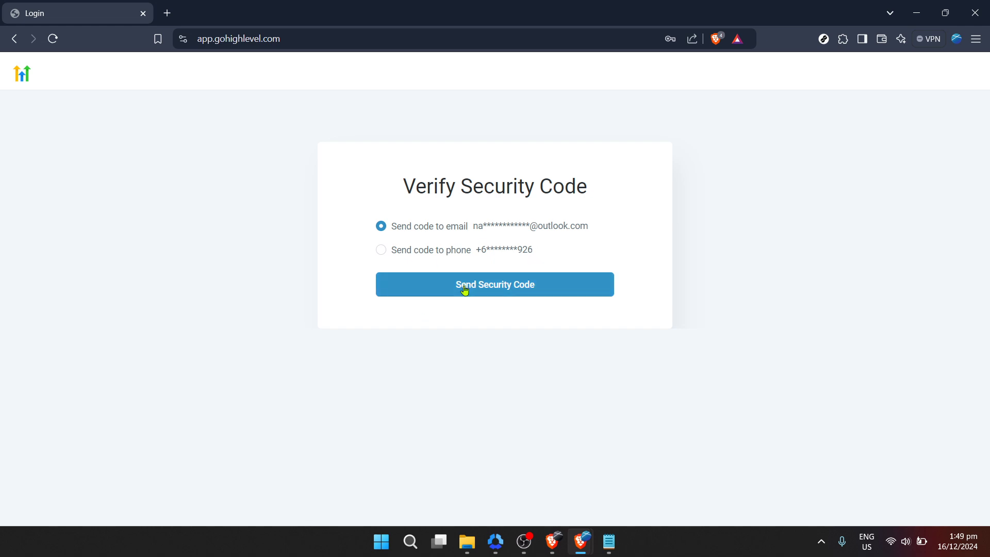
Open the Outlook mailbox in a new browser tab placed before the HighLevel login tab, and bring the inbox into view.
left_click(165, 14)
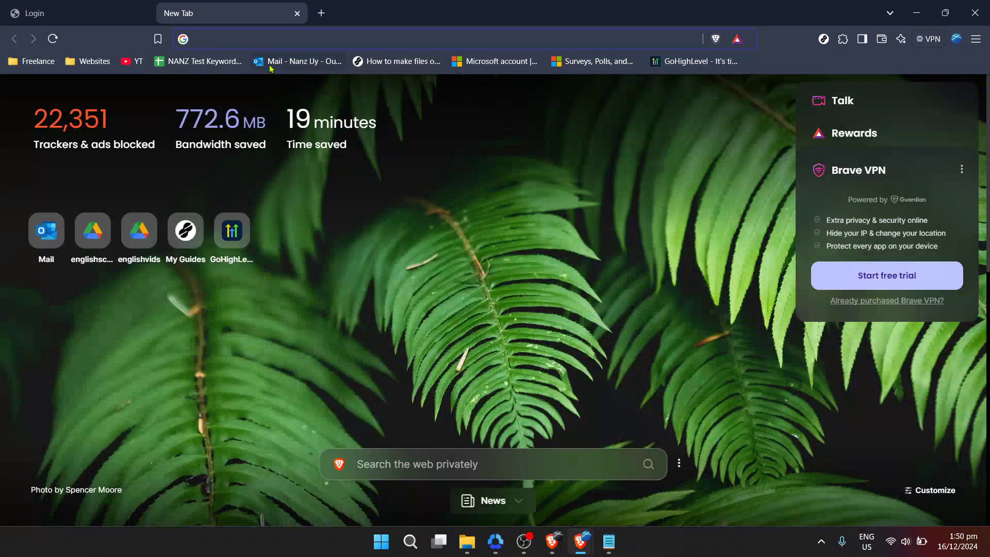
left_click(270, 66)
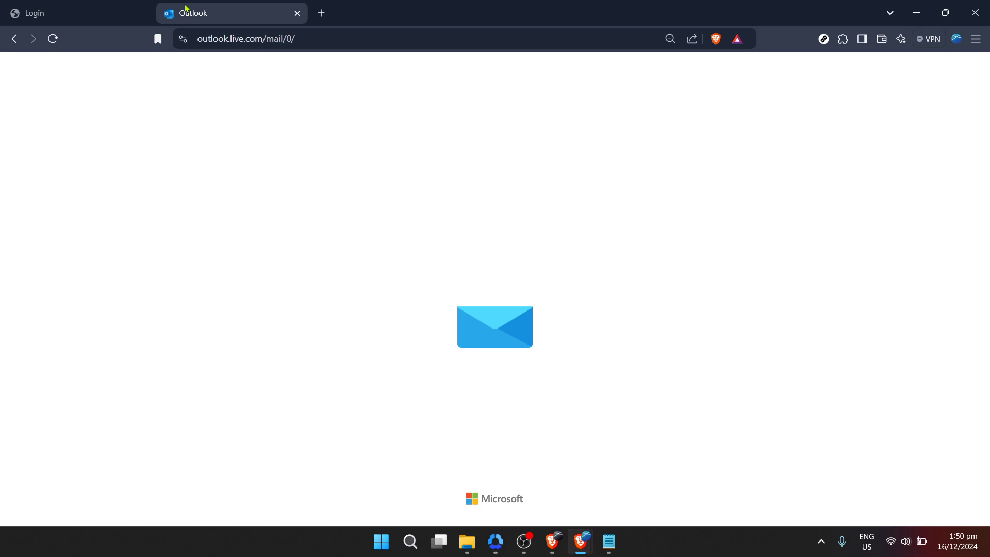
left_click_drag(195, 8, 119, 5)
left_click(229, 4)
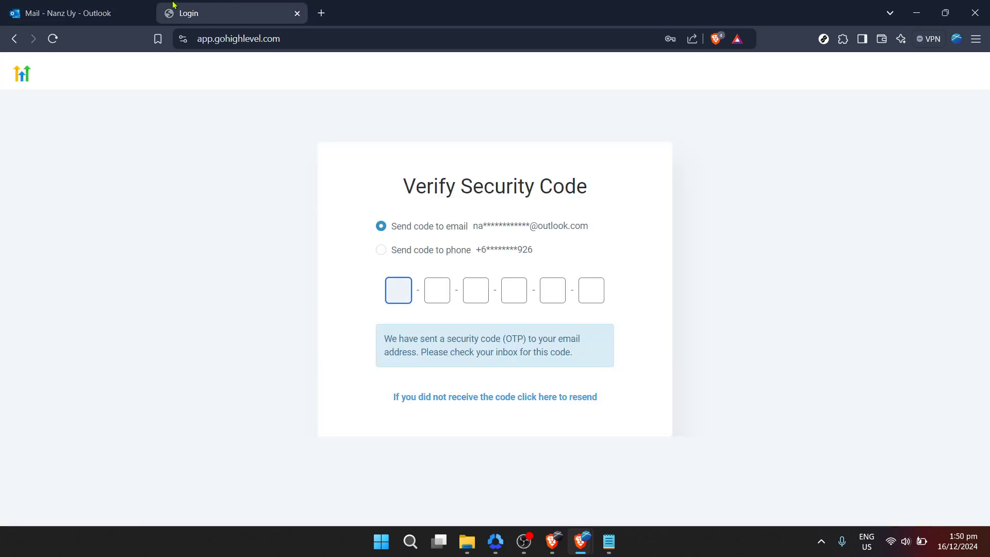
left_click(110, 5)
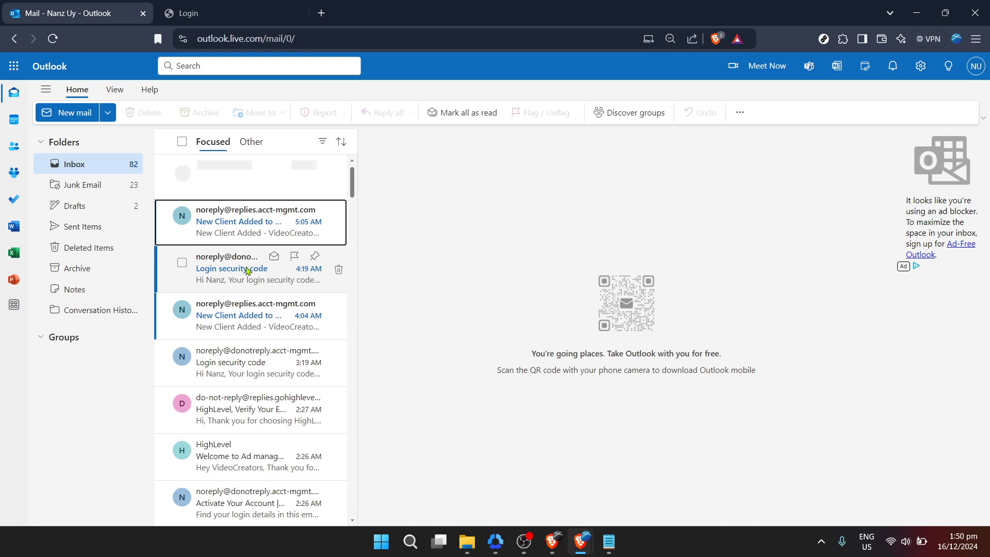
Try to verify the login with the security code copied from the 4:19 AM "Login security code" e-mail.
left_click(244, 285)
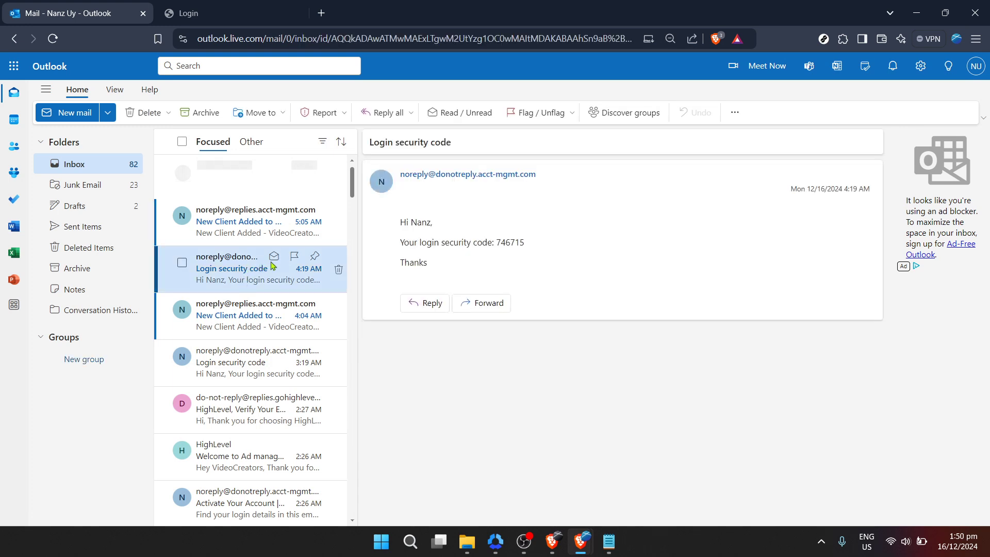
double_click(518, 241)
key("ctrl+c")
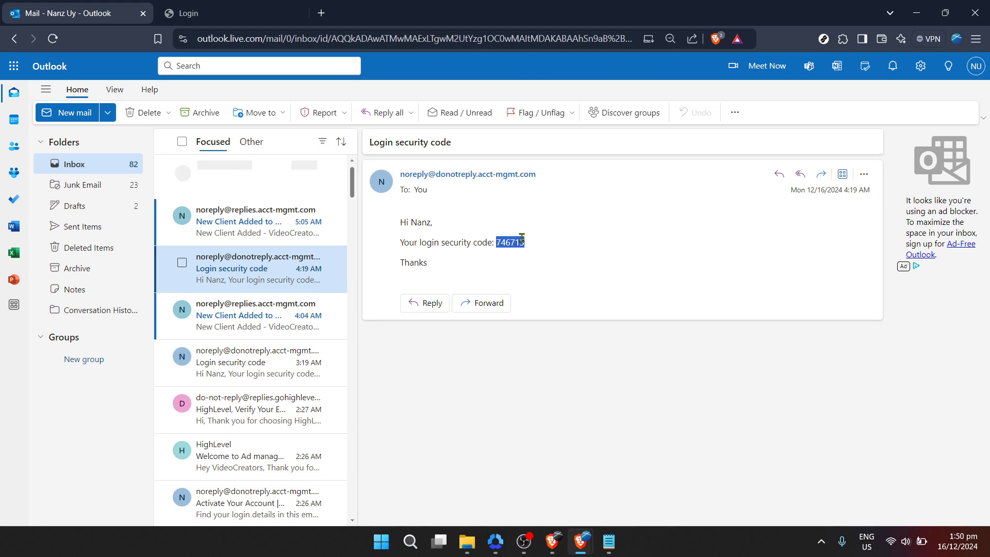
left_click(291, 5)
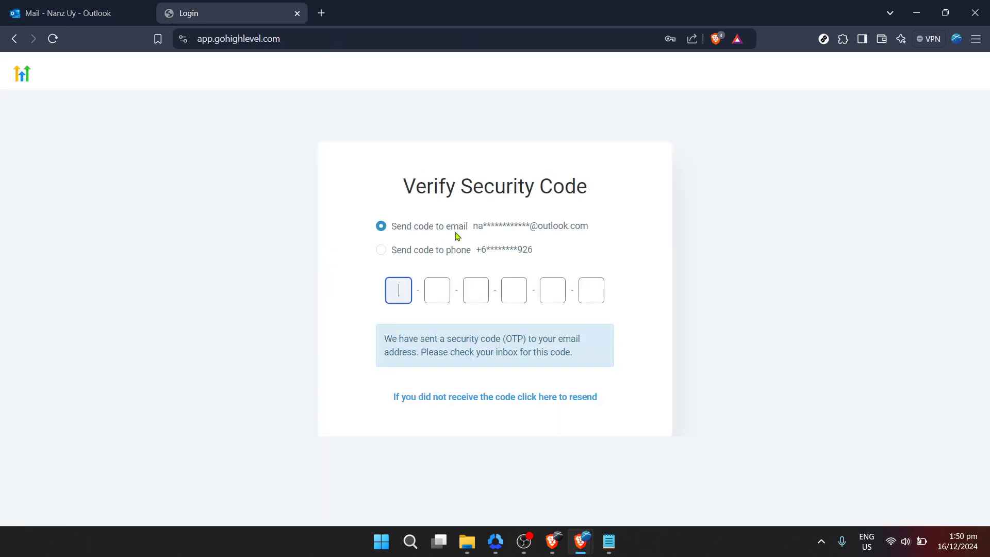
key("ctrl+v")
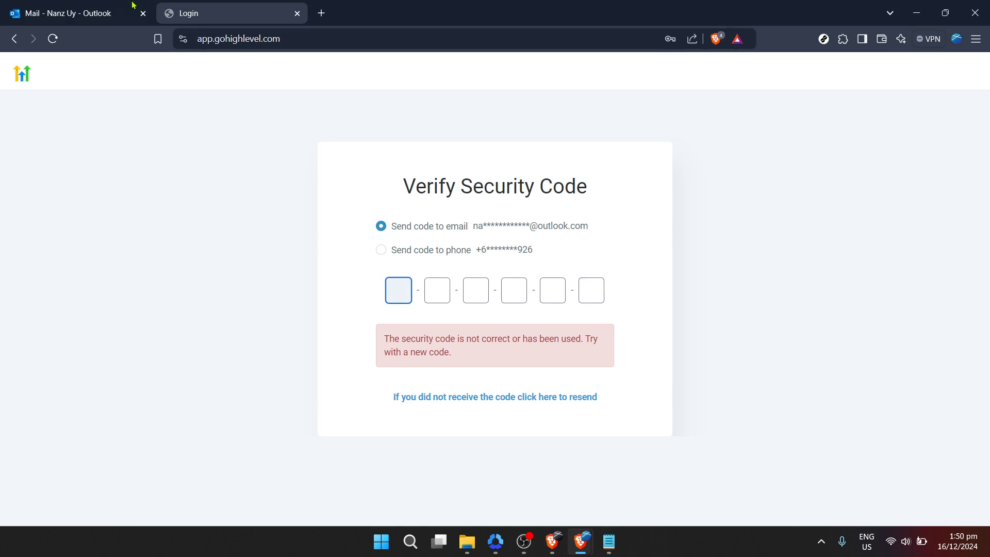
Copy the new security code from the Outlook notification, enter it in the HighLevel verification field, and dismiss the notification.
left_click(99, 4)
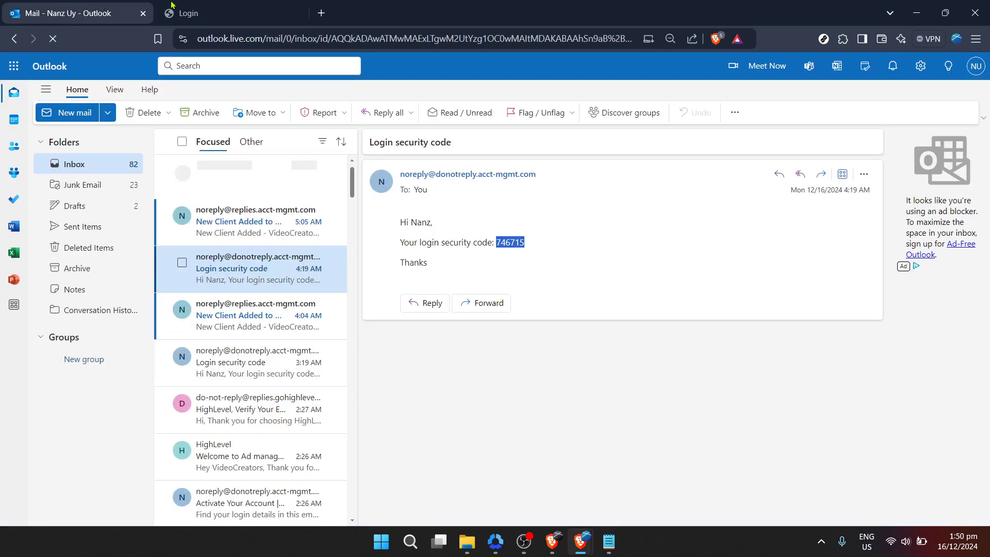
left_click(240, 6)
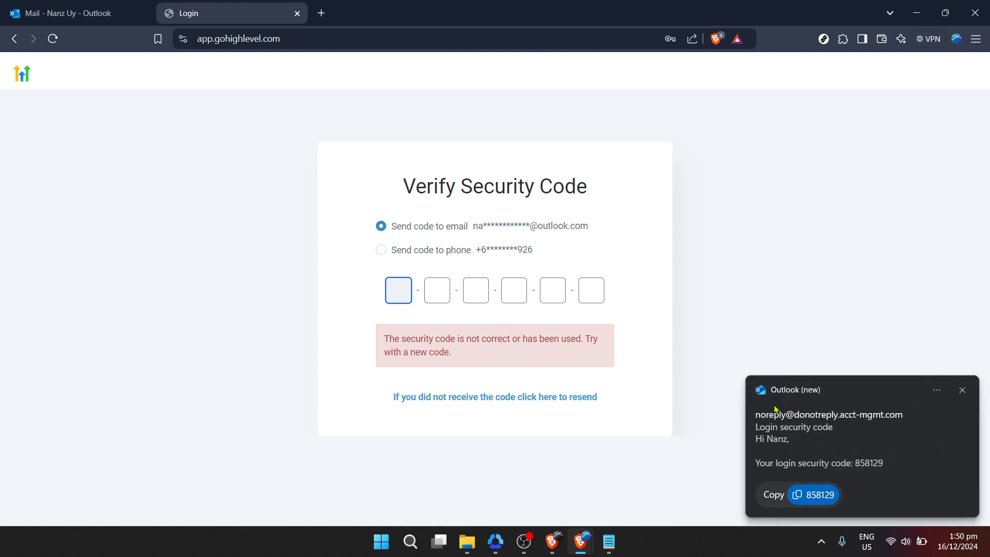
left_click(811, 496)
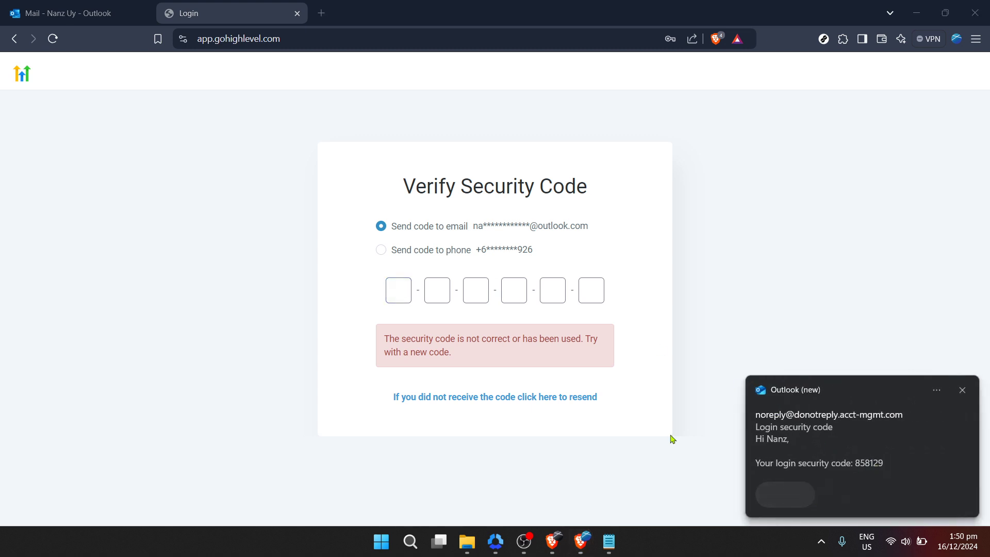
left_click(386, 291)
key("ctrl+v")
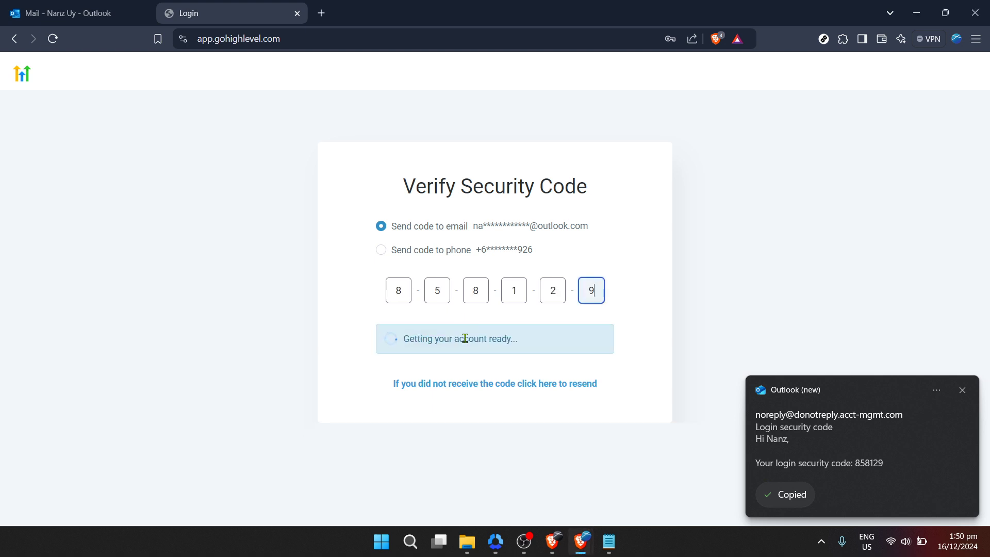
left_click(963, 391)
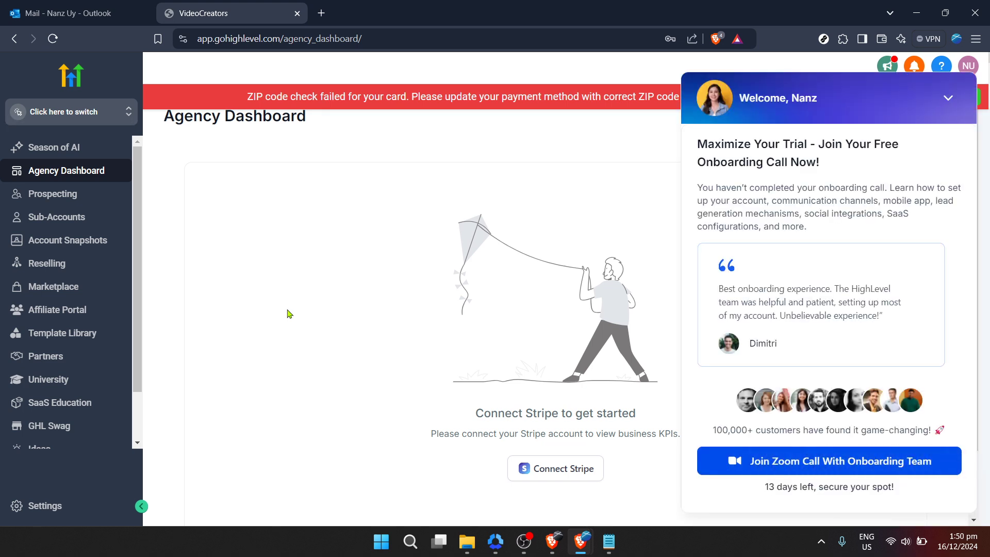
Collapse the onboarding welcome panel and browse the options in the agency settings.
left_click(957, 110)
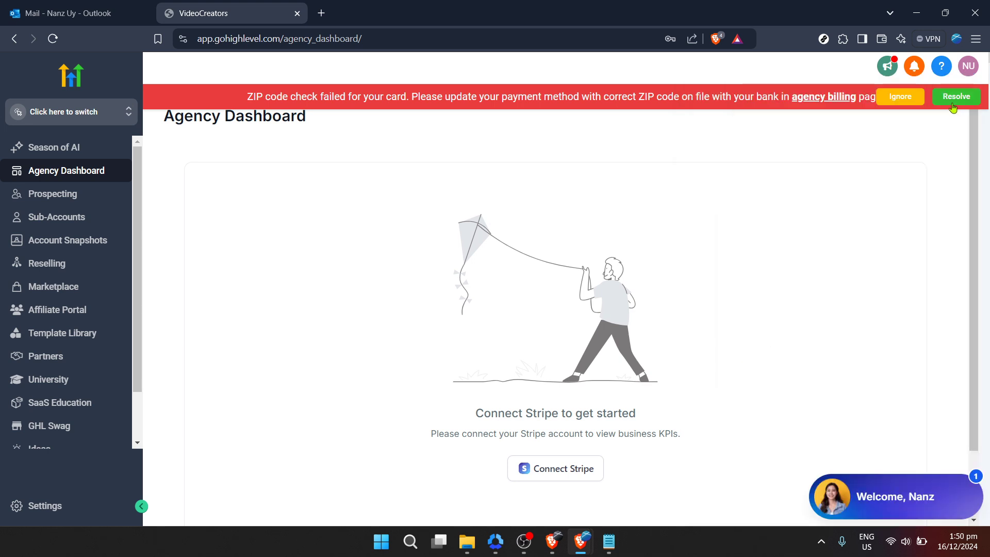
left_click(70, 508)
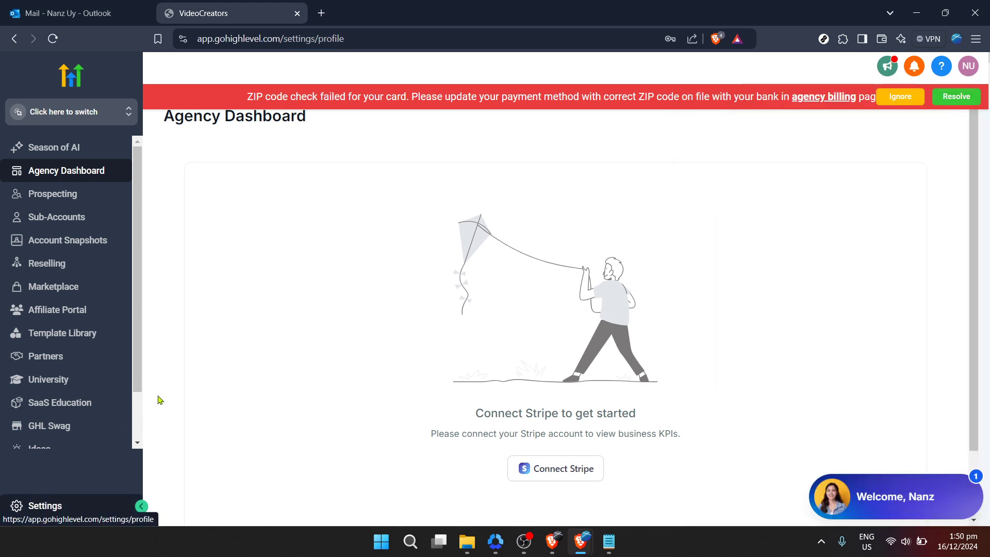
scroll(95, 376, "down", 5)
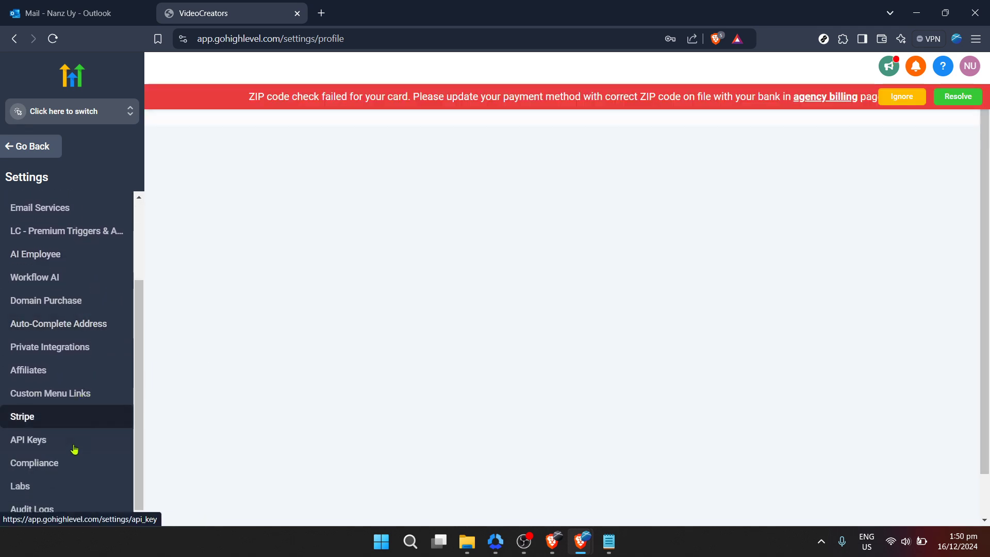
scroll(66, 422, "up", 5)
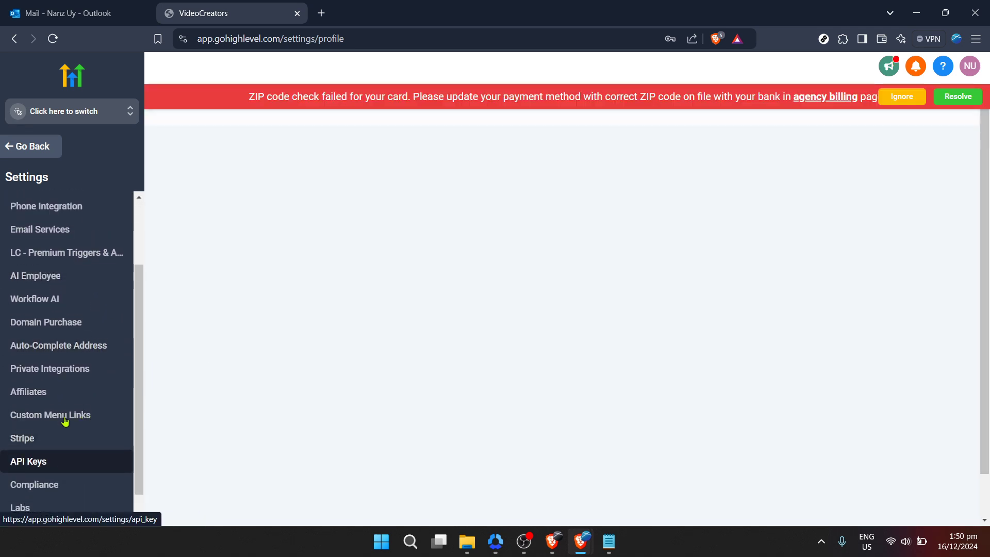
Switch to the VideoCreators sub-account and open the Tags page in its settings.
left_click(47, 121)
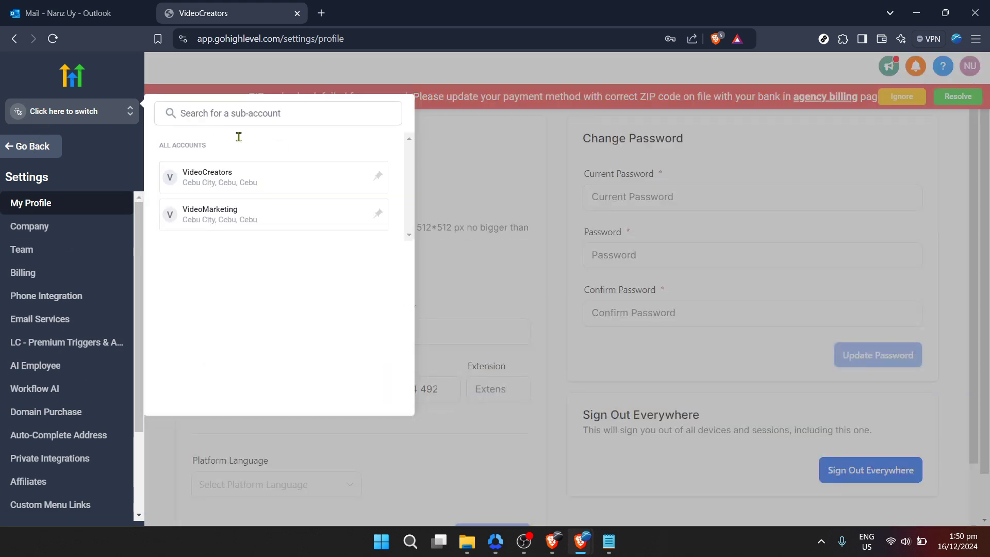
left_click(247, 181)
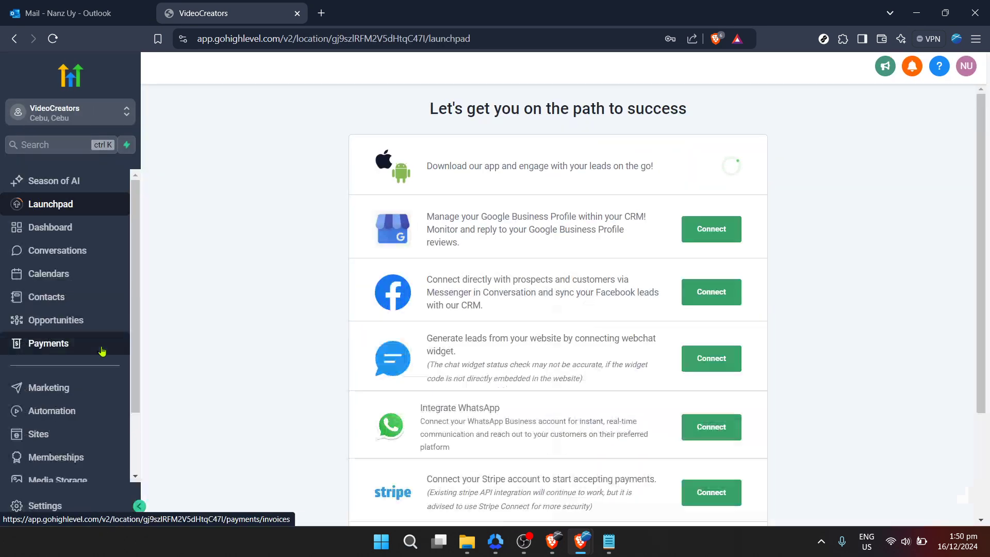
scroll(117, 382, "down", 1)
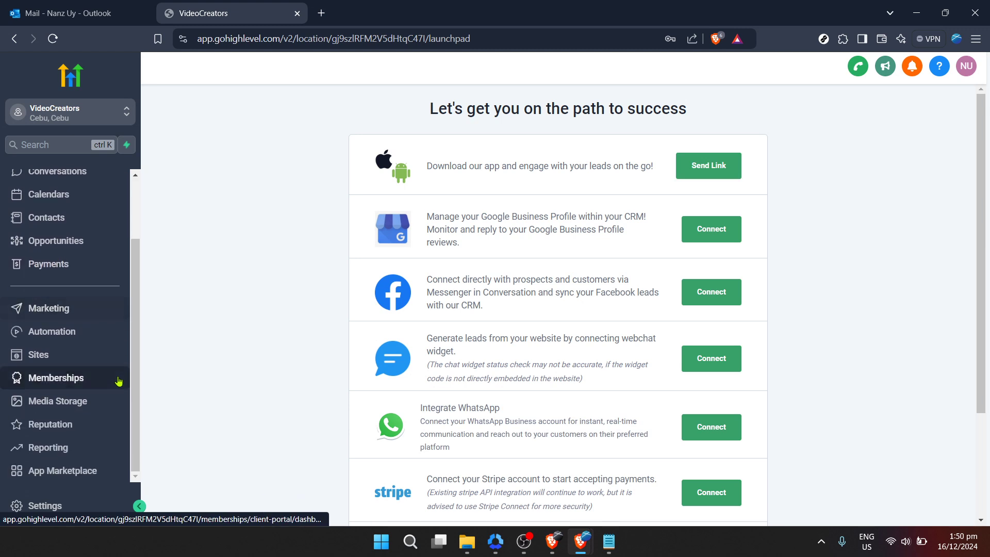
left_click(50, 510)
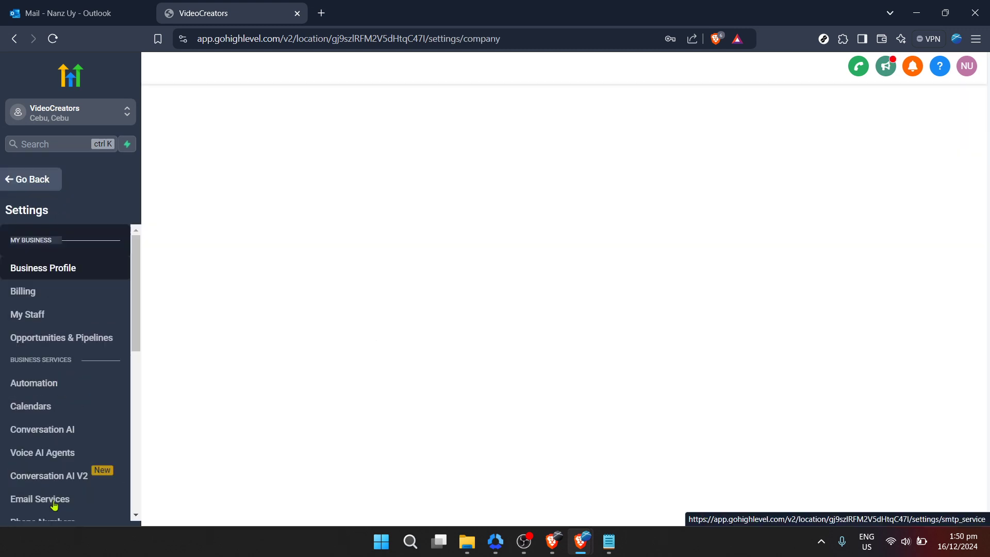
scroll(95, 394, "down", 5)
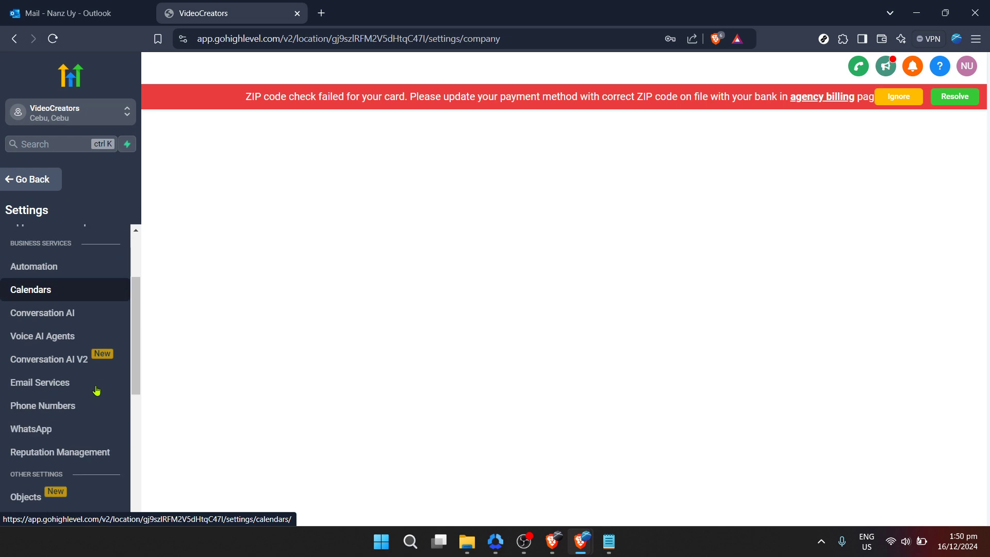
scroll(90, 410, "down", 3)
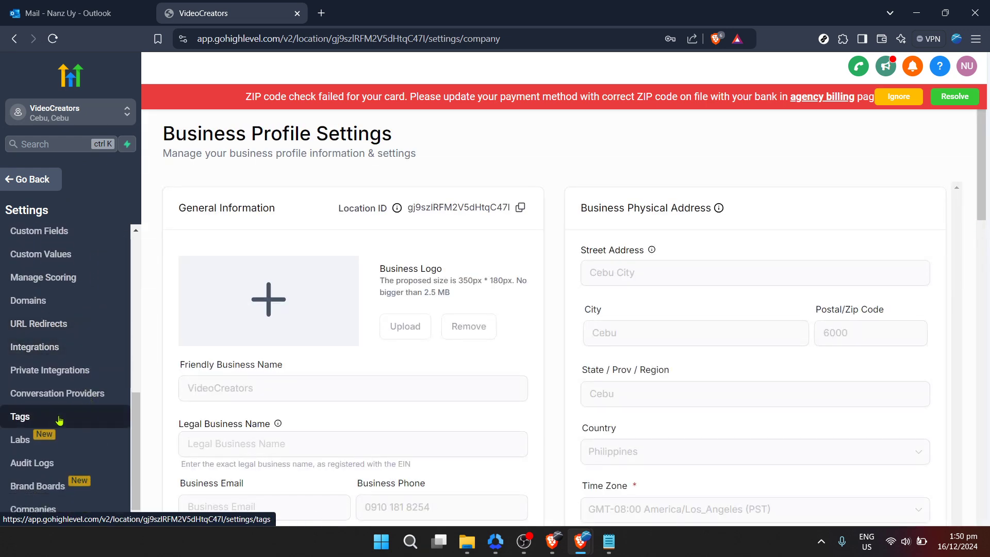
left_click(62, 419)
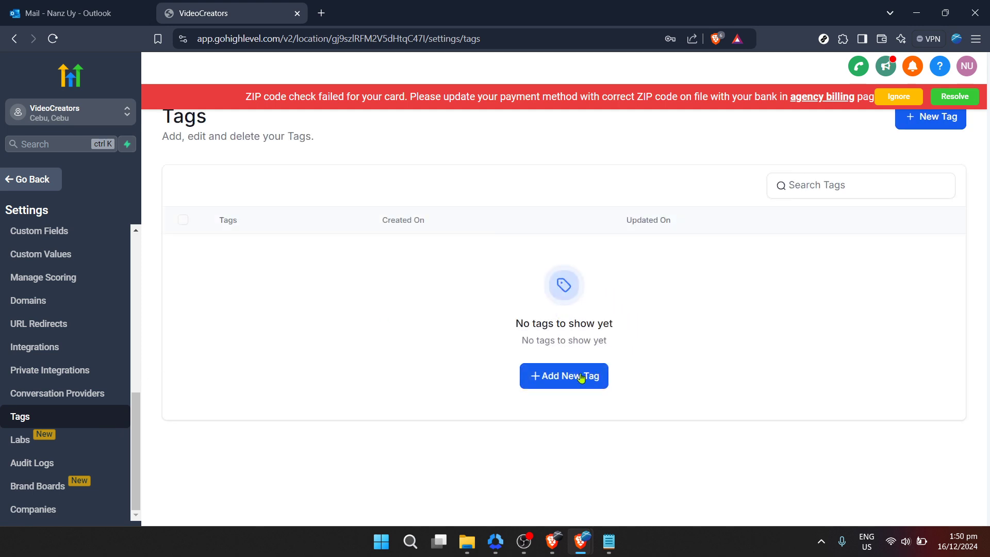
Create a new tag named "Sample Tag" in the VideoCreators sub-account.
left_click(581, 376)
left_click(490, 329)
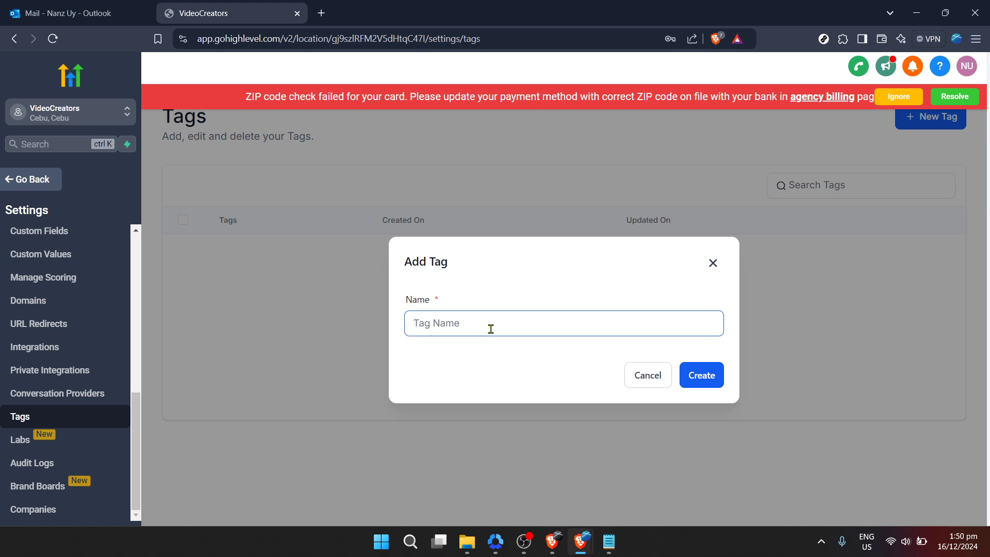
type("Sample Tag")
left_click(698, 374)
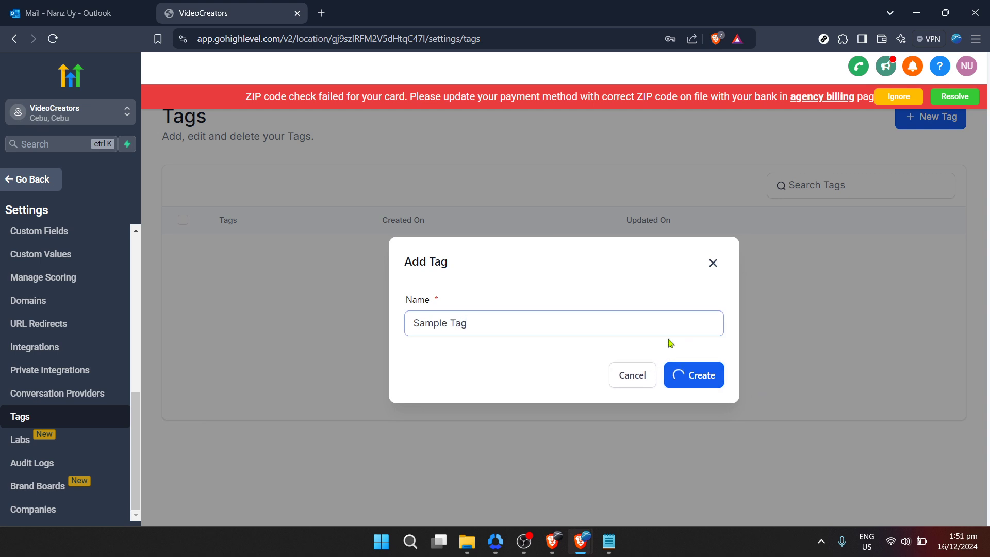